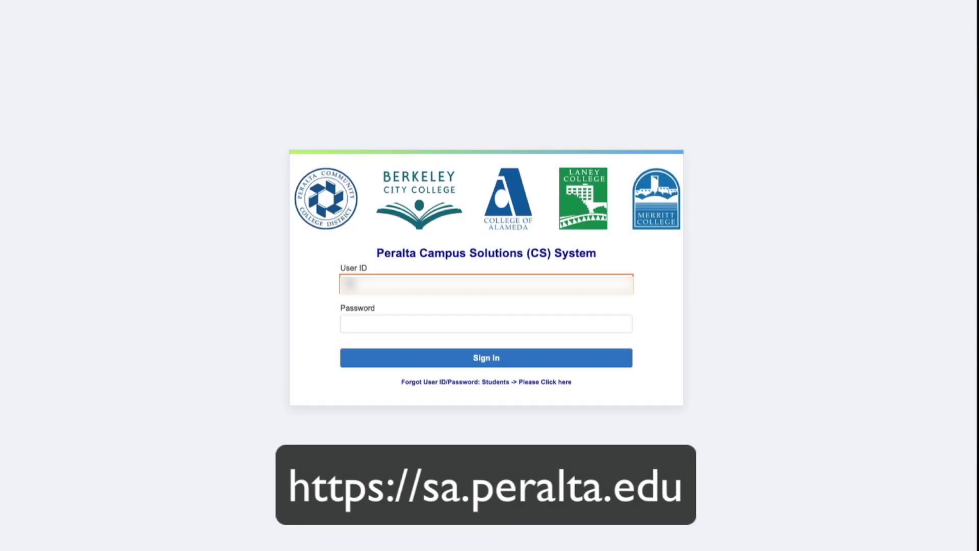
Enter the student User ID and password and sign in
{"action": "key", "text": "Tab"}
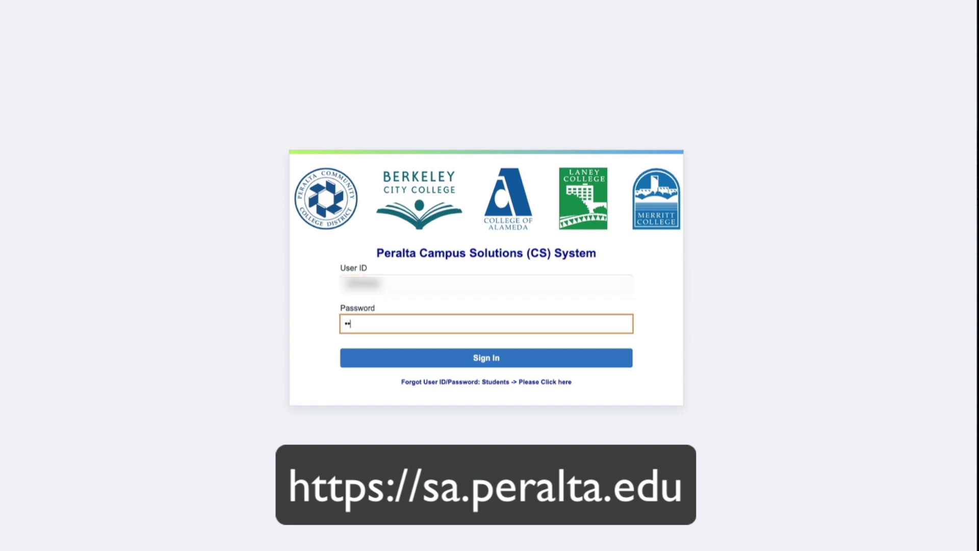
{"action": "type", "text": "••"}
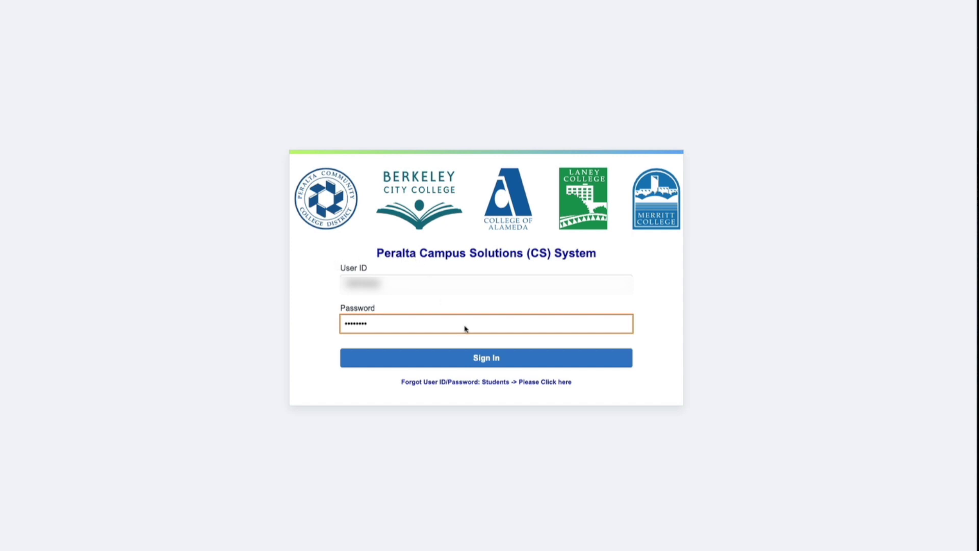
{"action": "left_click", "coordinate": [490, 357]}
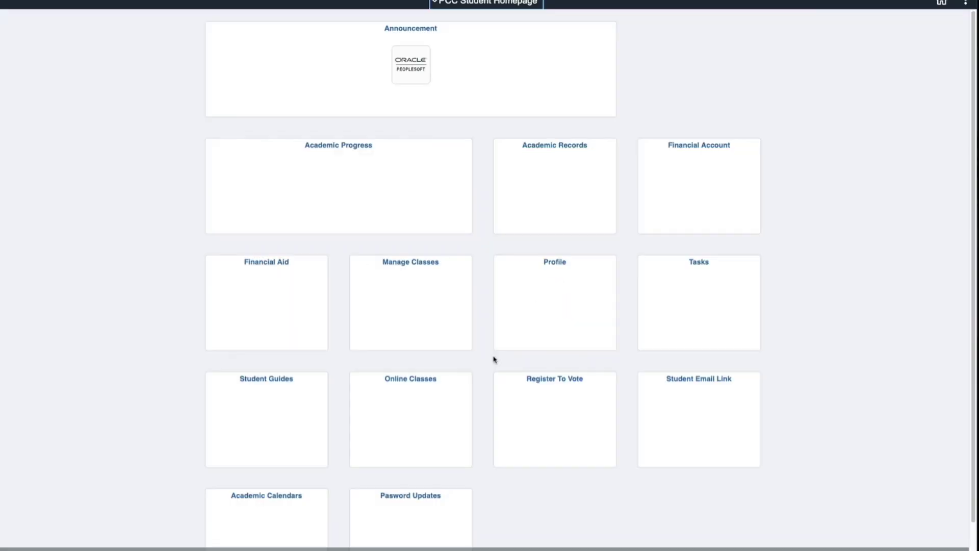
Go to Manage Classes, then Class Search and Enroll for 2021 Spring
{"action": "left_click", "coordinate": [408, 304]}
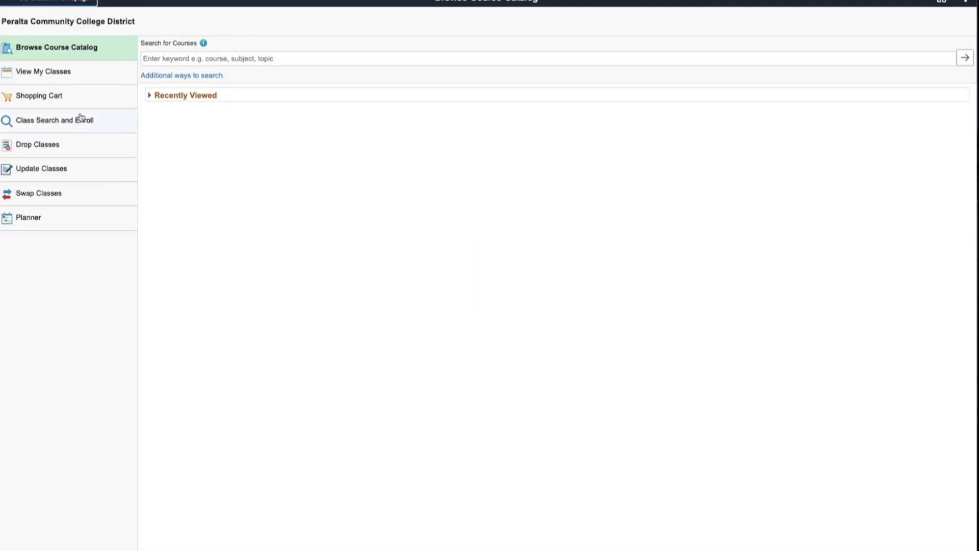
{"action": "left_click", "coordinate": [69, 121]}
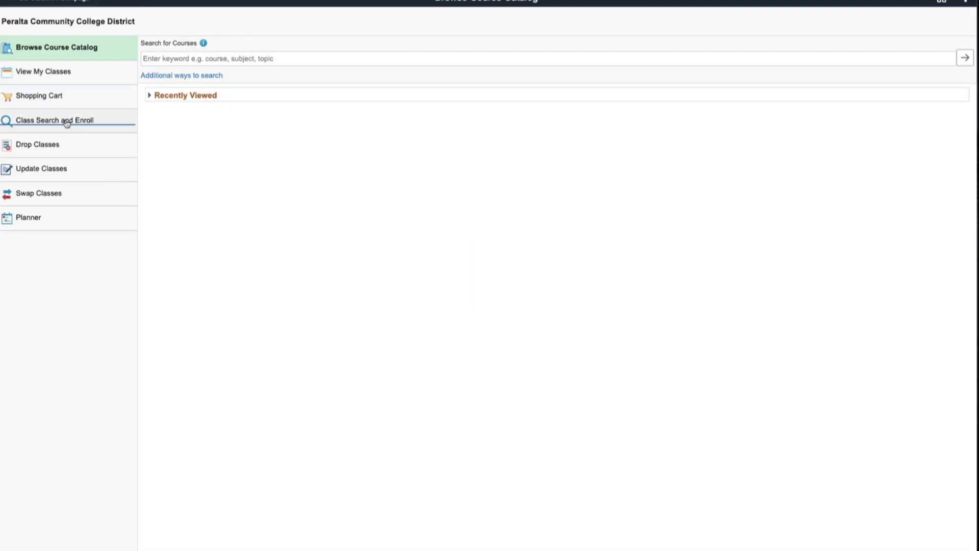
Search classes for 'art' and pick AFRAM 26 lecture 22362 for enrollment
{"action": "left_click", "coordinate": [159, 63]}
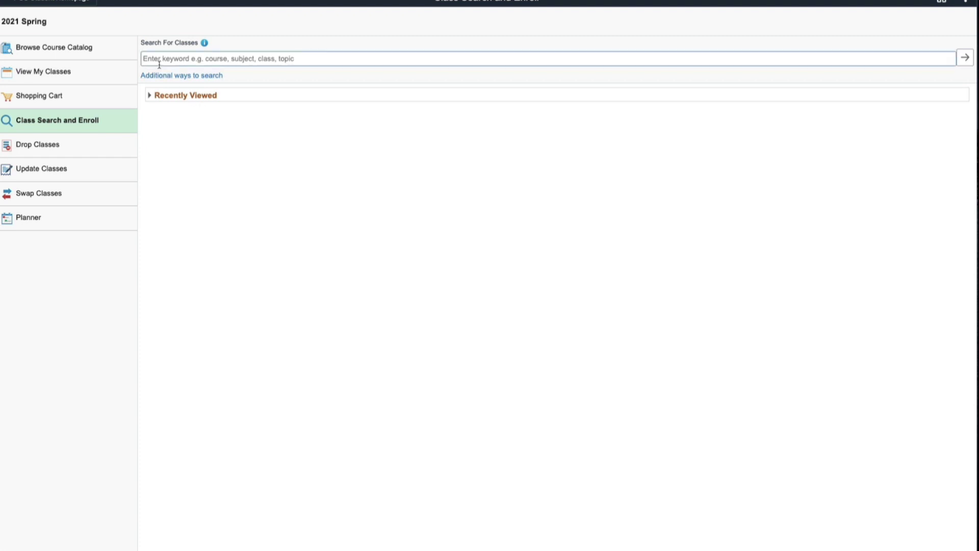
{"action": "left_click", "coordinate": [159, 61]}
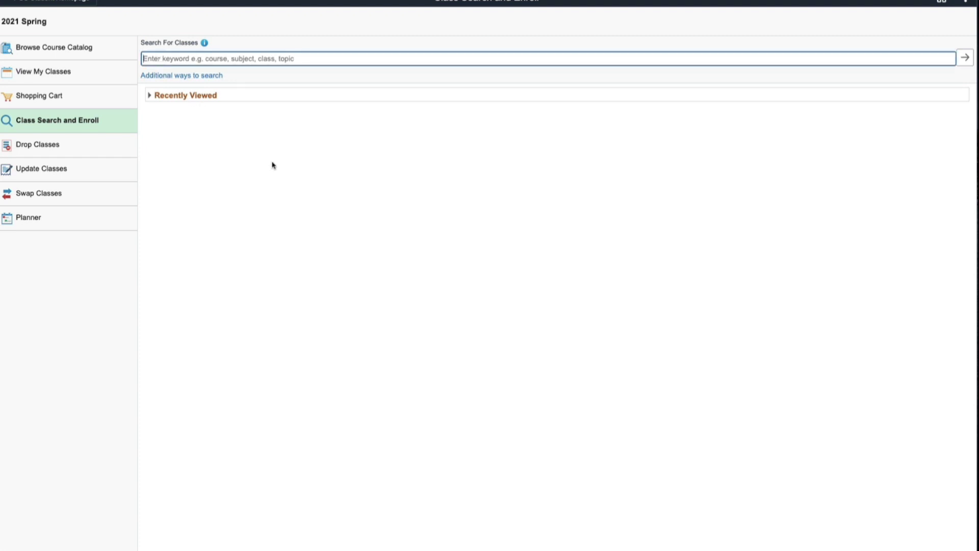
{"action": "type", "text": "ar"}
{"action": "key", "text": "Return"}
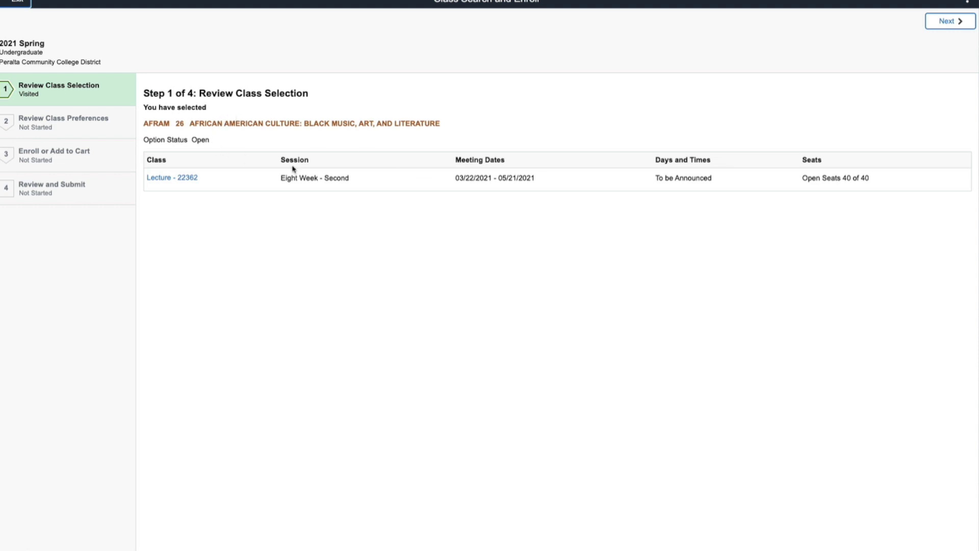
{"action": "left_click", "coordinate": [946, 22]}
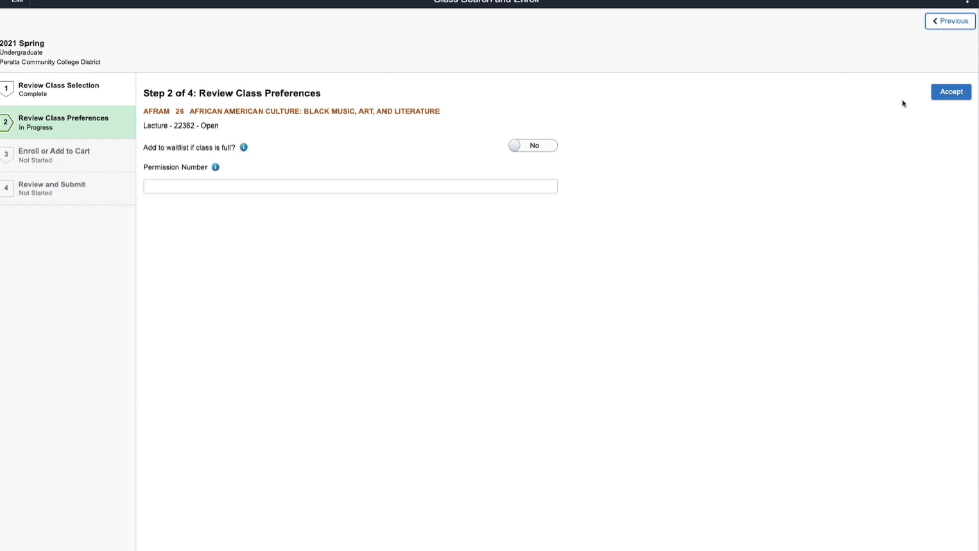
Accept AFRAM 26 preferences and keep the Enroll option instead of adding to cart
{"action": "left_click", "coordinate": [956, 97]}
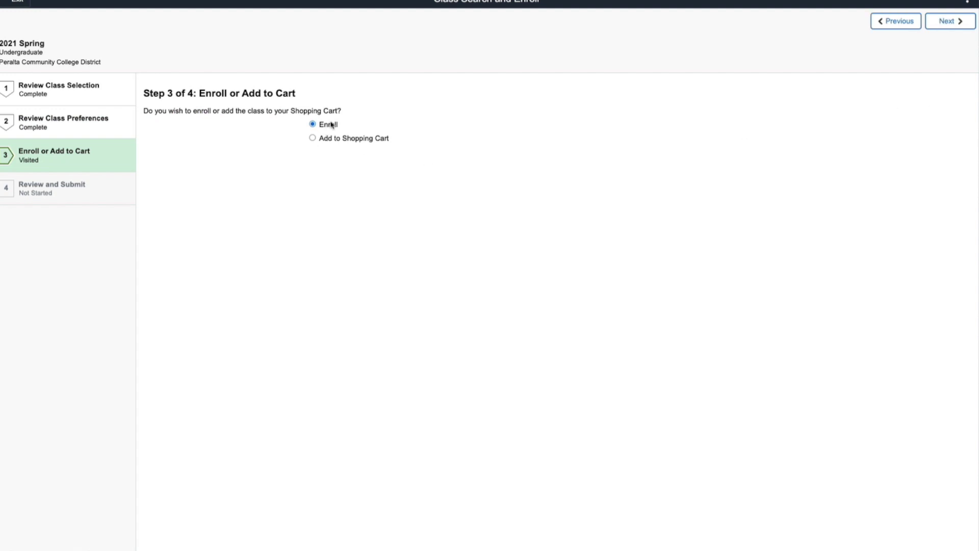
{"action": "left_click", "coordinate": [950, 24]}
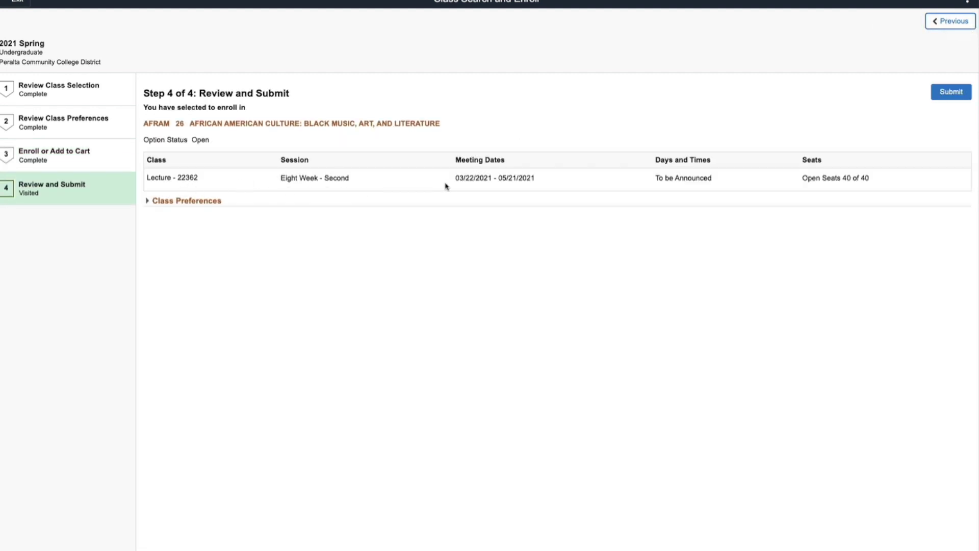
Submit the AFRAM 26 lecture 22362 enrollment and confirm with Yes
{"action": "left_click", "coordinate": [951, 92]}
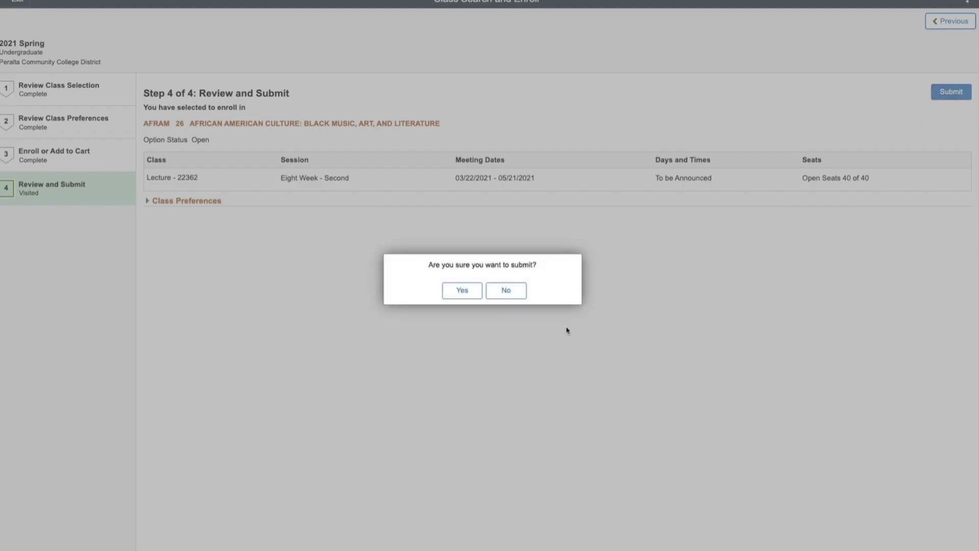
{"action": "left_click", "coordinate": [472, 294]}
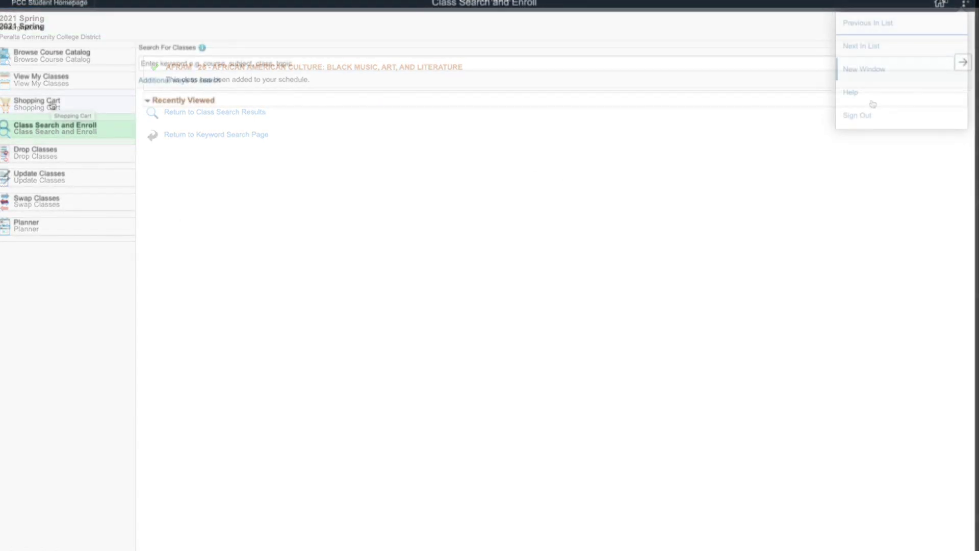
Enroll in shopping cart classes ART 1 and HIST 7A and confirm
{"action": "left_click", "coordinate": [33, 103]}
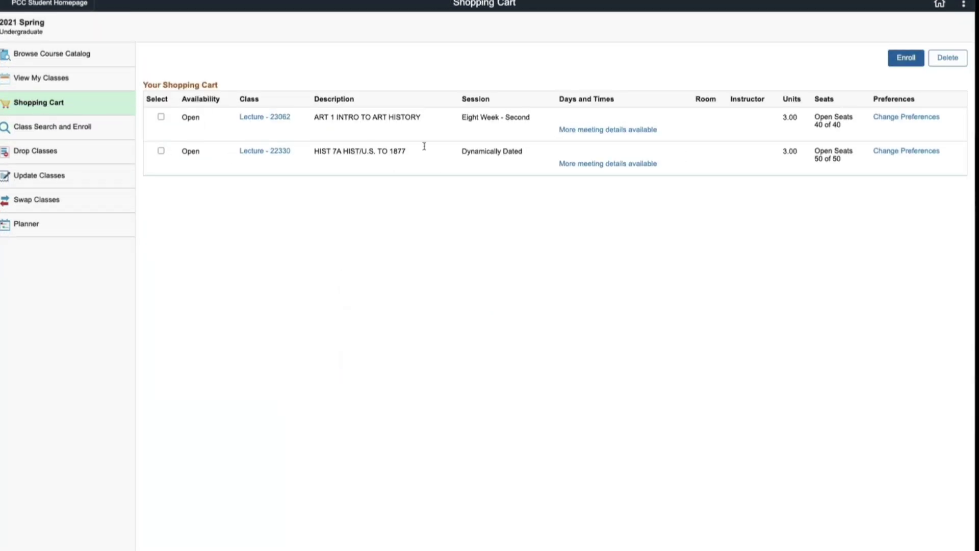
{"action": "left_click", "coordinate": [161, 118]}
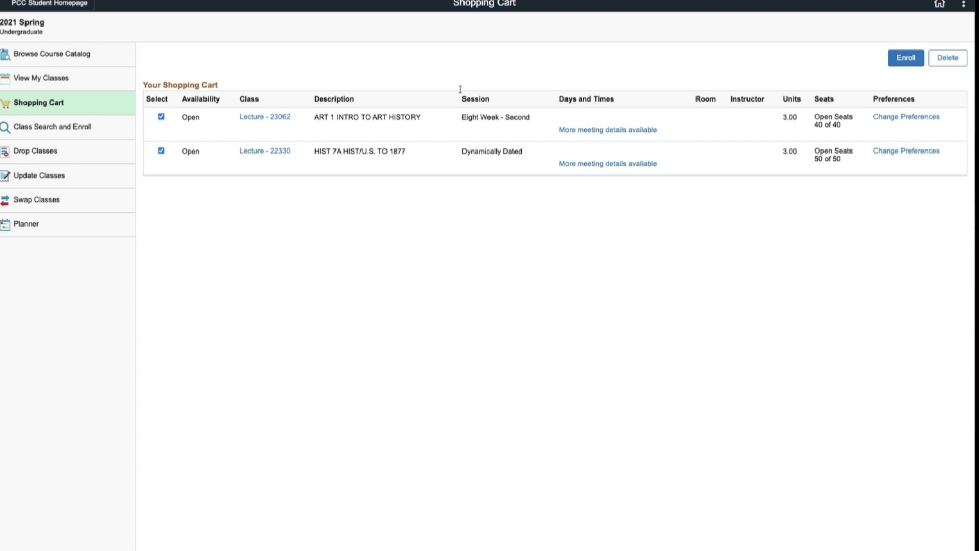
{"action": "left_click", "coordinate": [906, 59]}
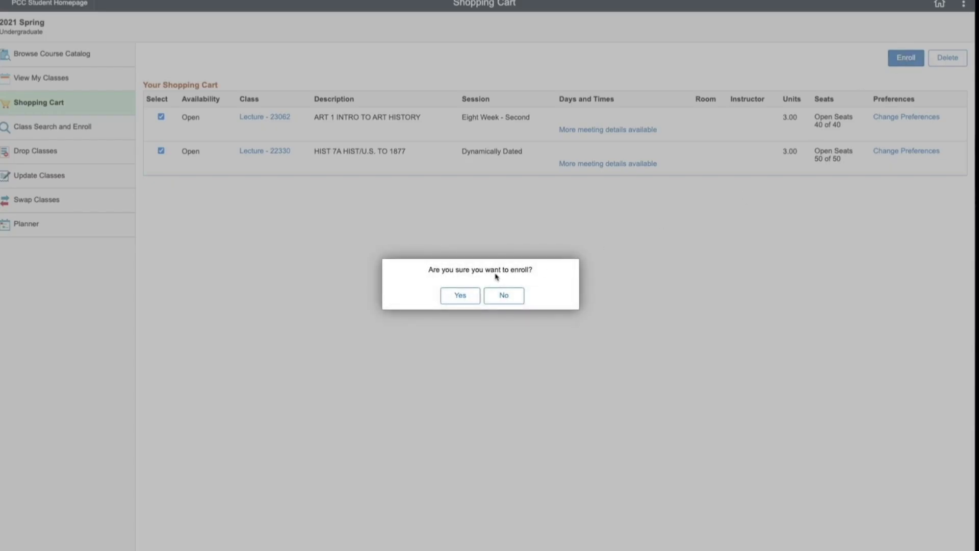
{"action": "left_click", "coordinate": [455, 297]}
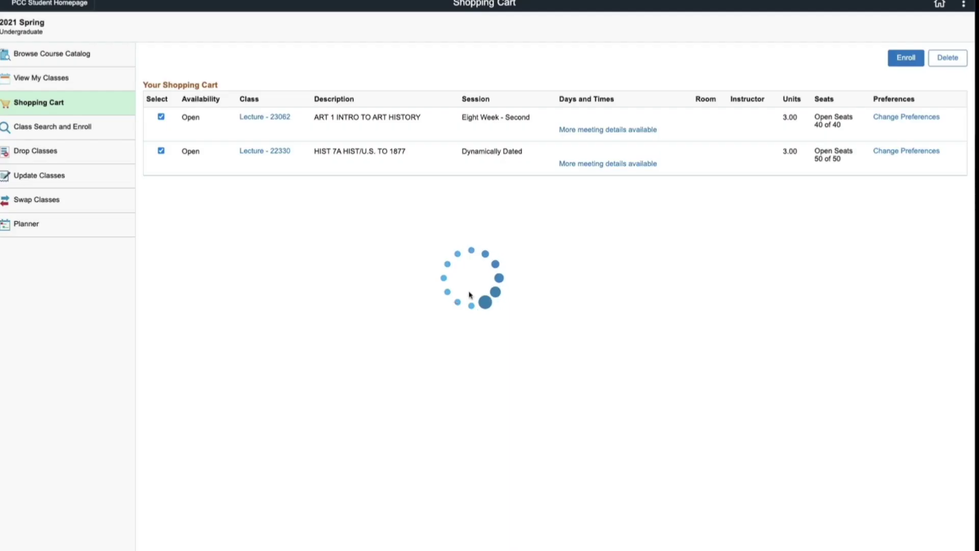